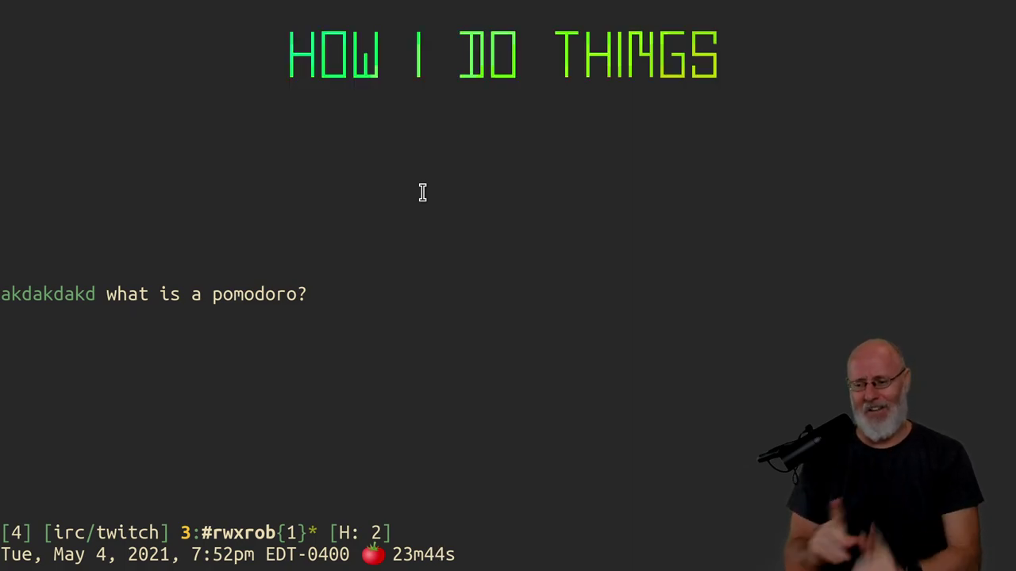
Switch from the tmux terminal to Firefox showing the GitHub 'How I Do Things' note
key("alt+Tab")
key("alt+Tab")
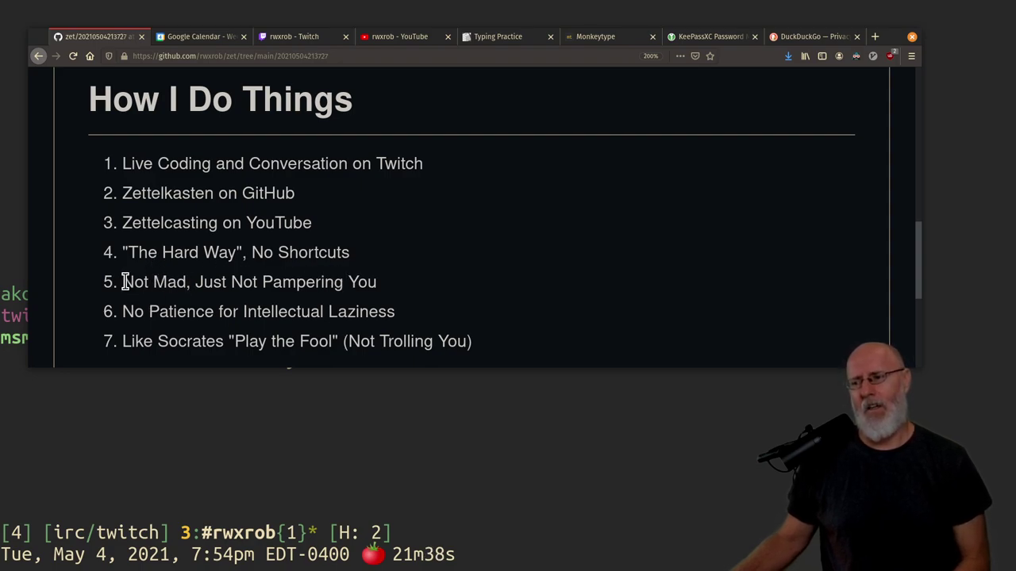
Select the text of list item 6, 'No Patience for Intellectual Laziness'
left_click_drag(124, 312, 390, 307)
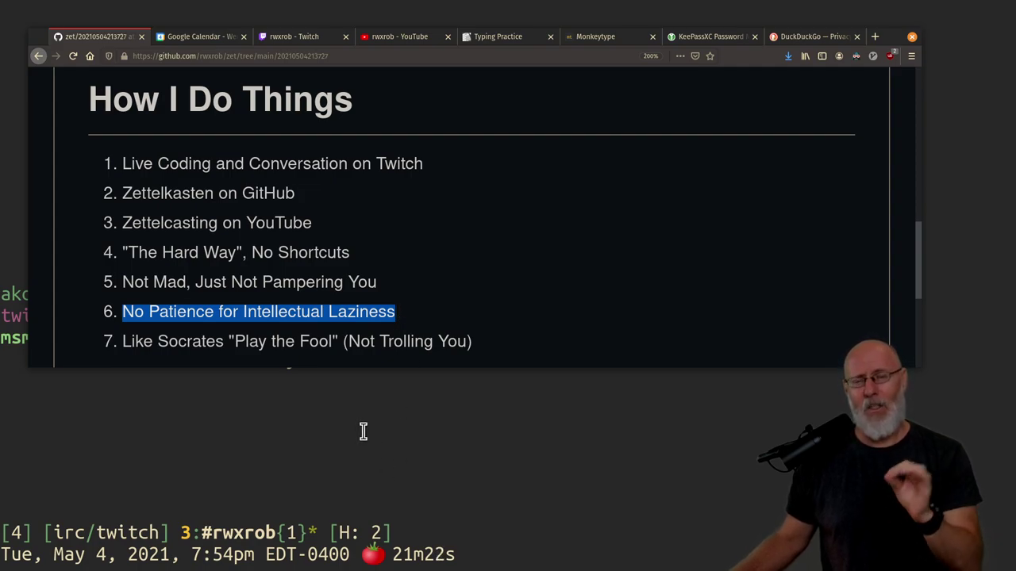
key("super+minus")
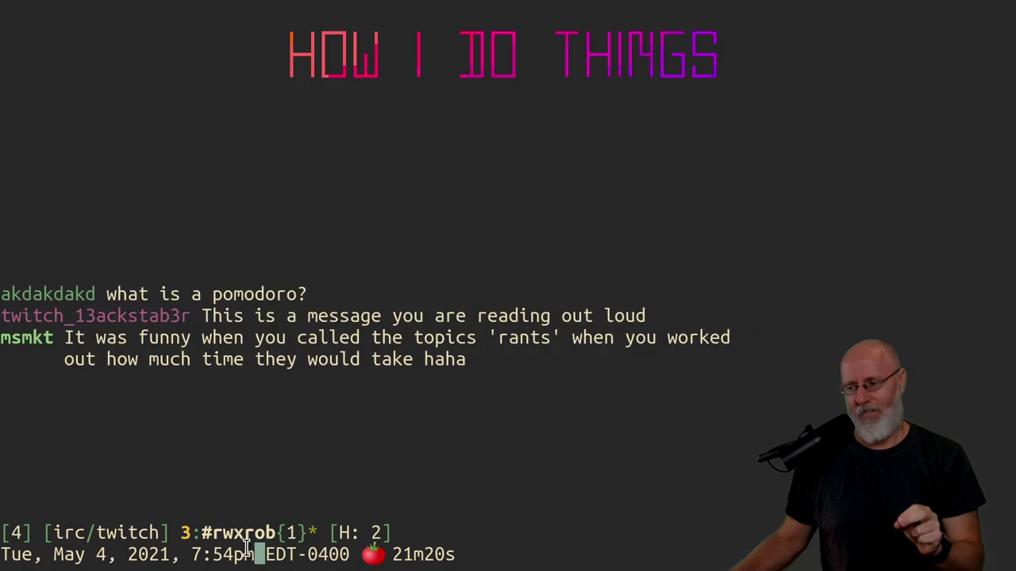
left_click_drag(193, 554, 350, 560)
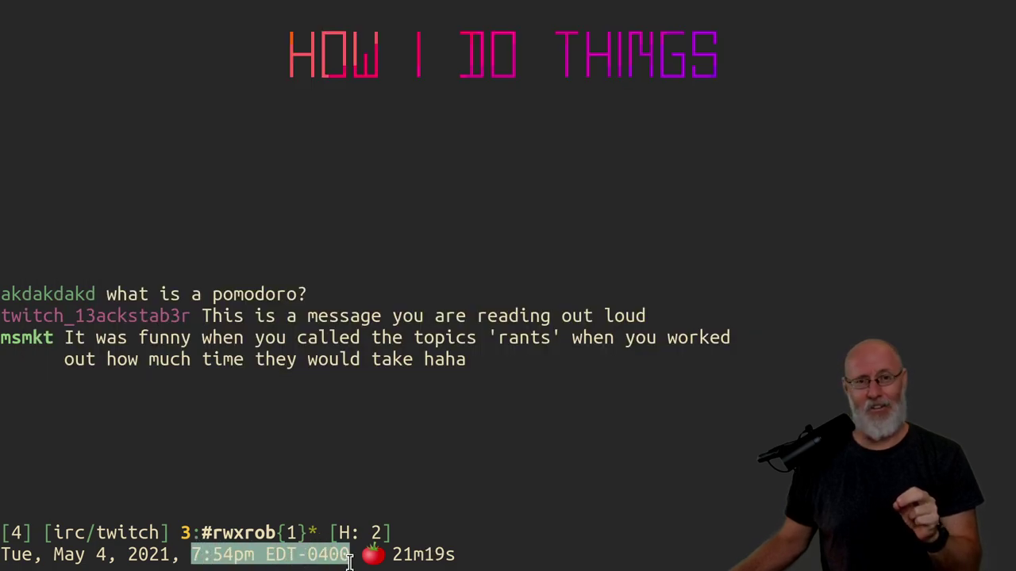
left_click(378, 359)
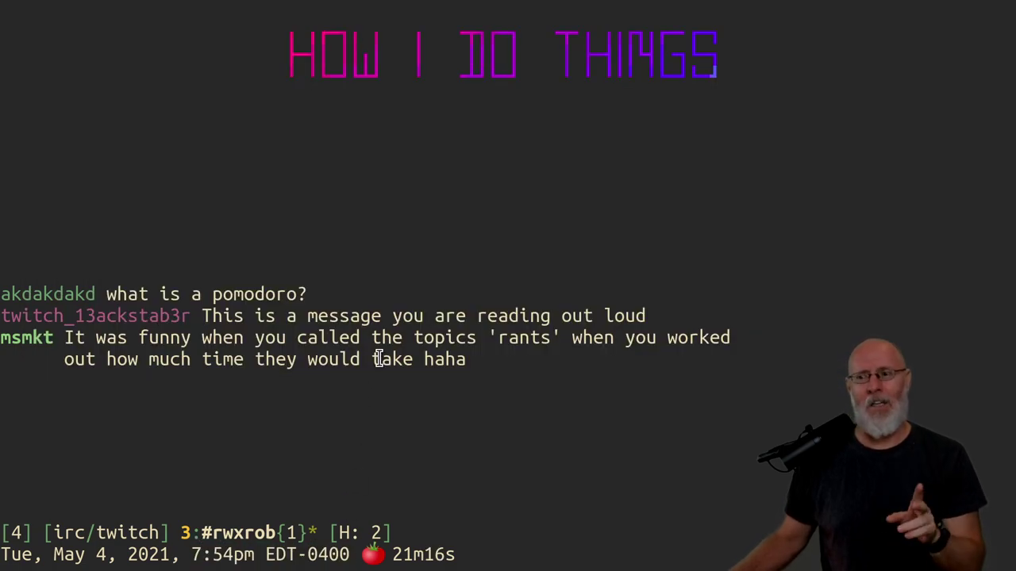
key("alt+Tab")
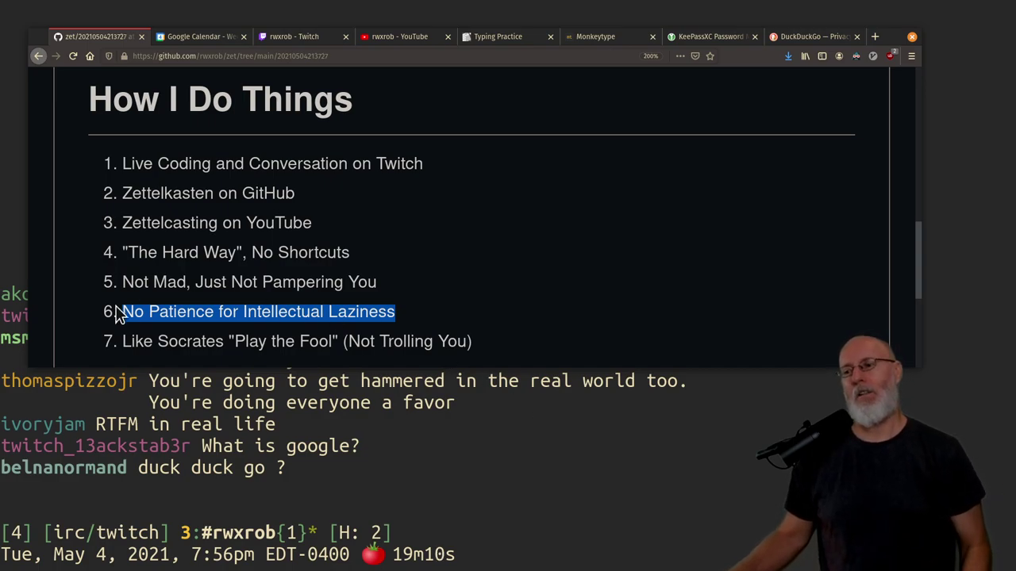
Replace the item 6 selection with a highlight on item 7, 'Like Socrates Play the Fool'
left_click(124, 341)
left_click_drag(124, 341, 474, 342)
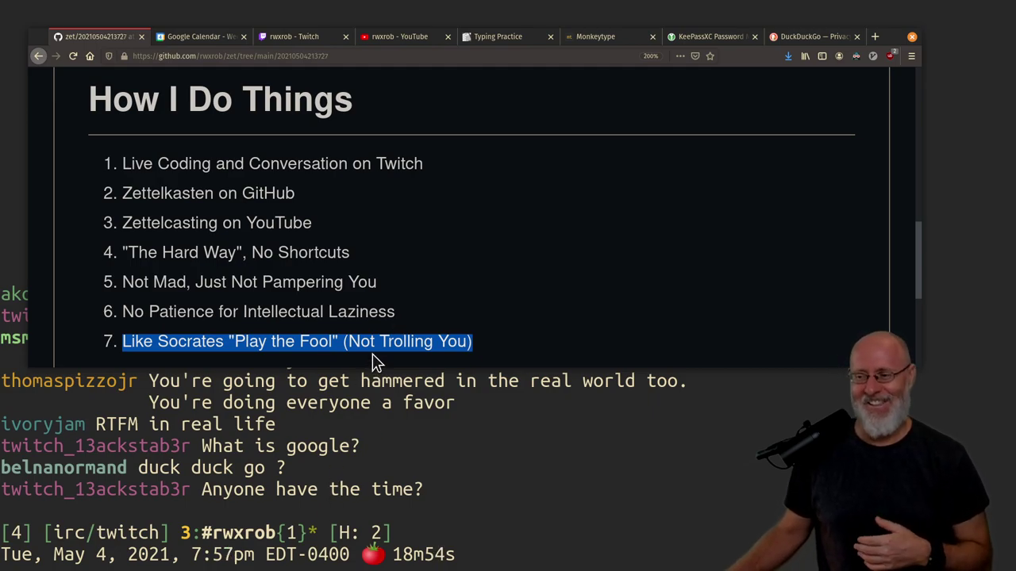
left_click(464, 297)
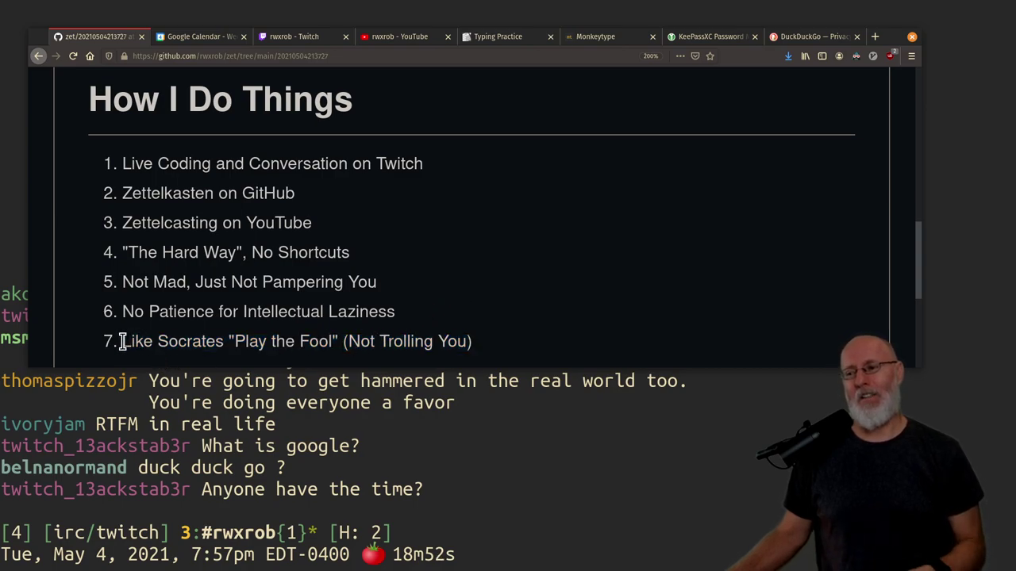
left_click_drag(471, 342, 127, 341)
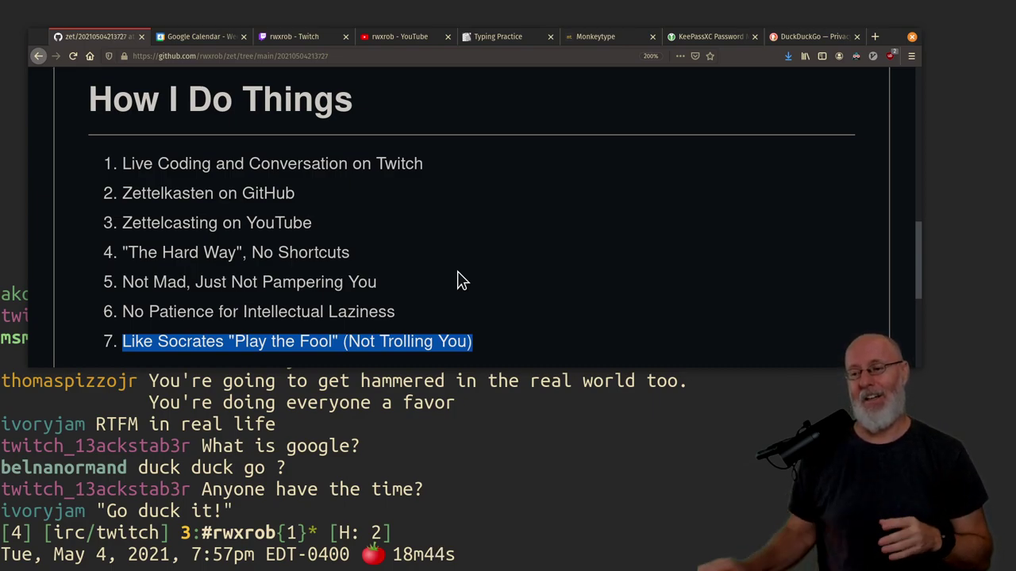
In the terminal, post a DuckDuckGo search link for 'socrates play the fool' to chat
key("alt+Tab")
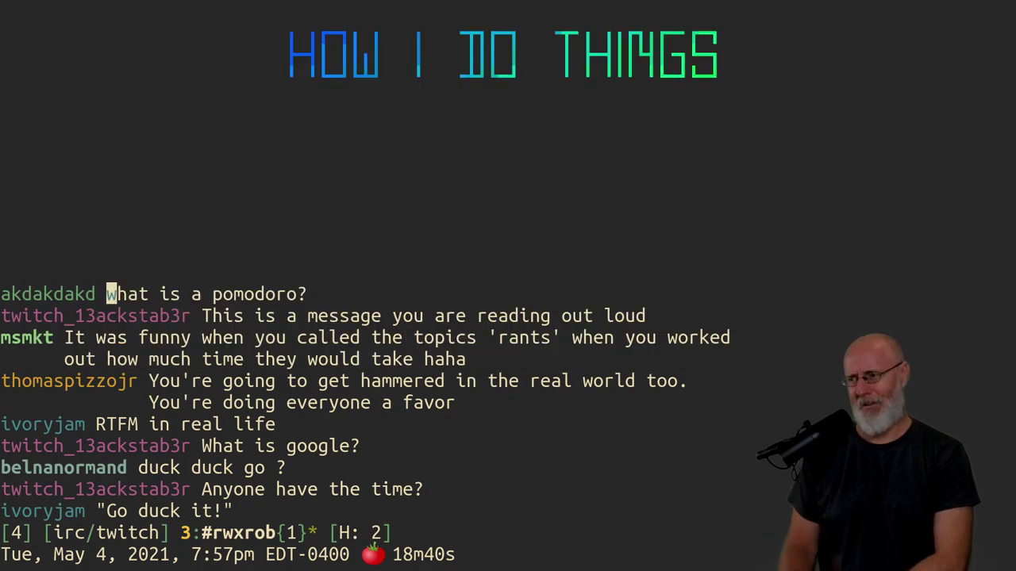
key("ctrl+c")
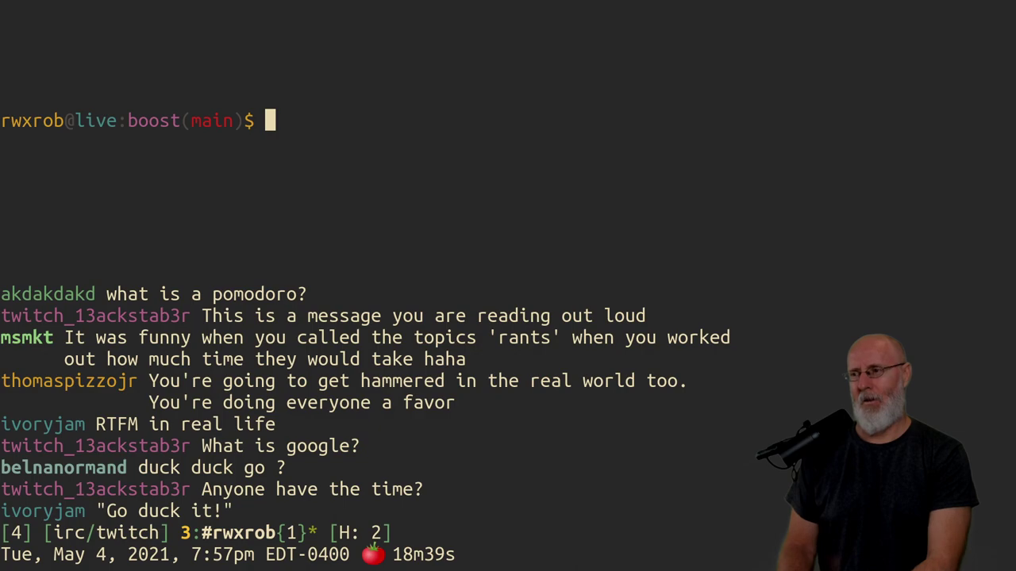
type("god")
key("Tab")
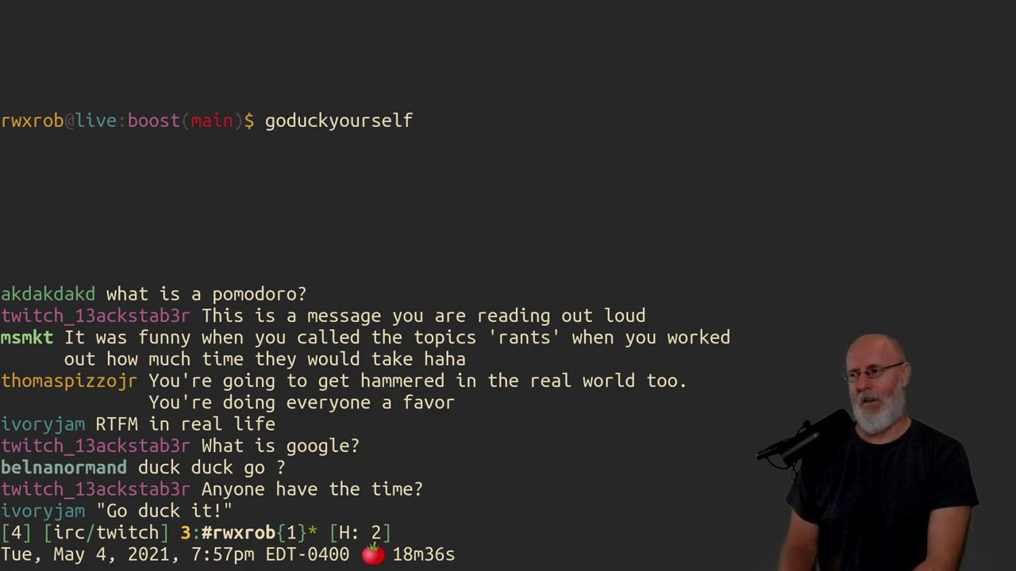
type(" socrates play the fool")
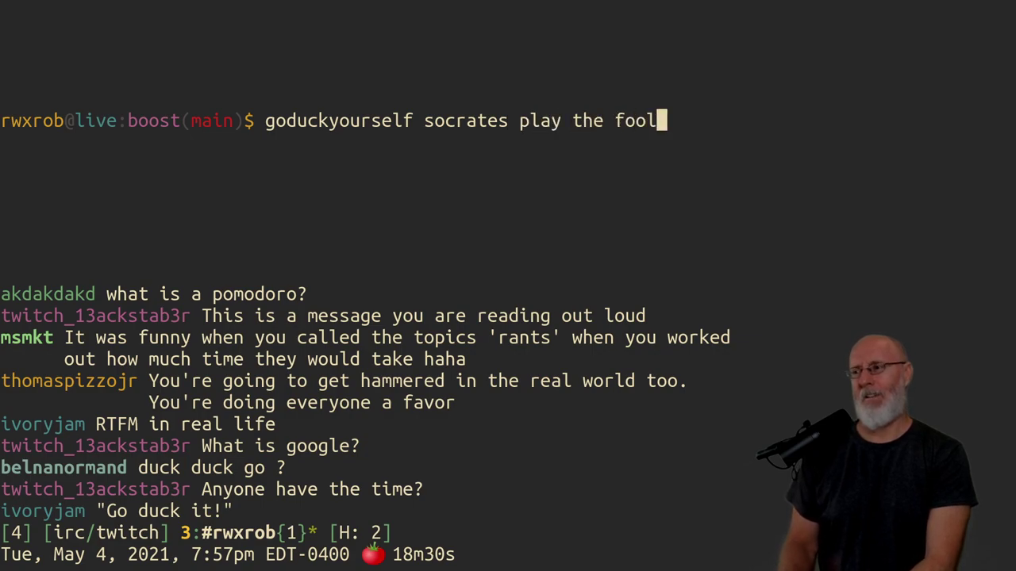
key("Return")
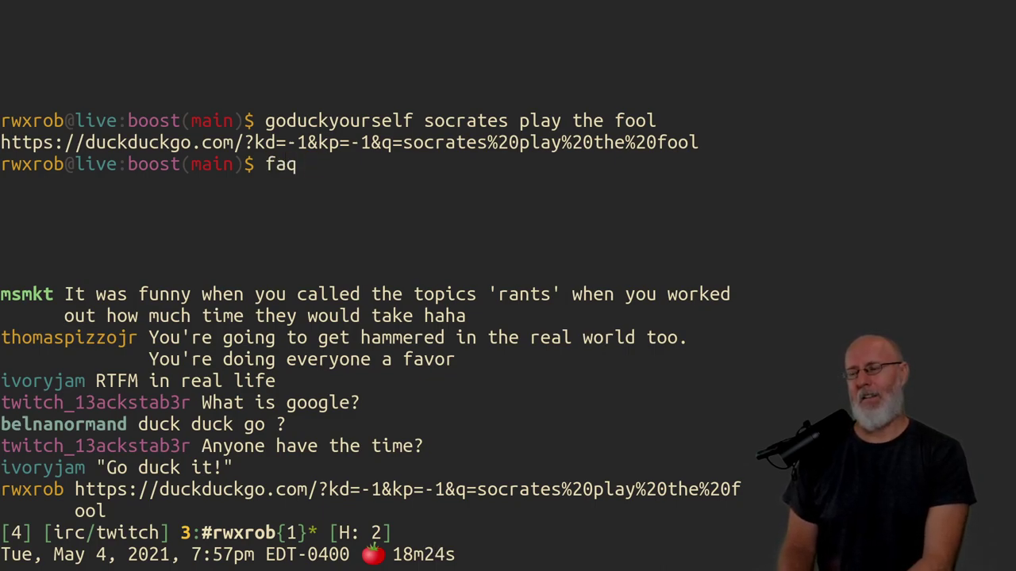
Erase the mistyped 'faq' and rerun 'f How I Do Things' for the large banner
key("BackSpace")
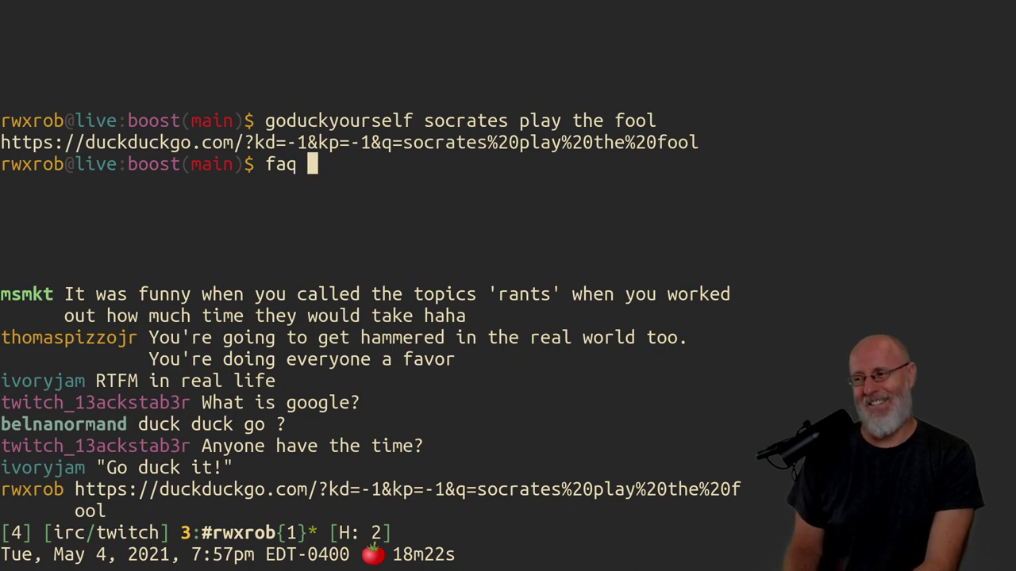
key("BackSpace")
key("BackSpace")
key("BackSpace")
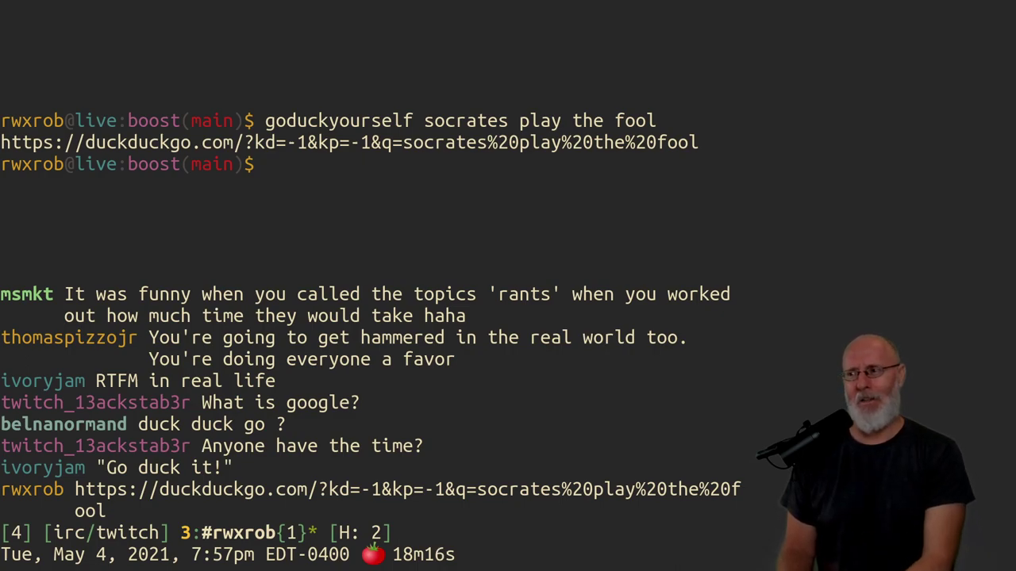
key("Up")
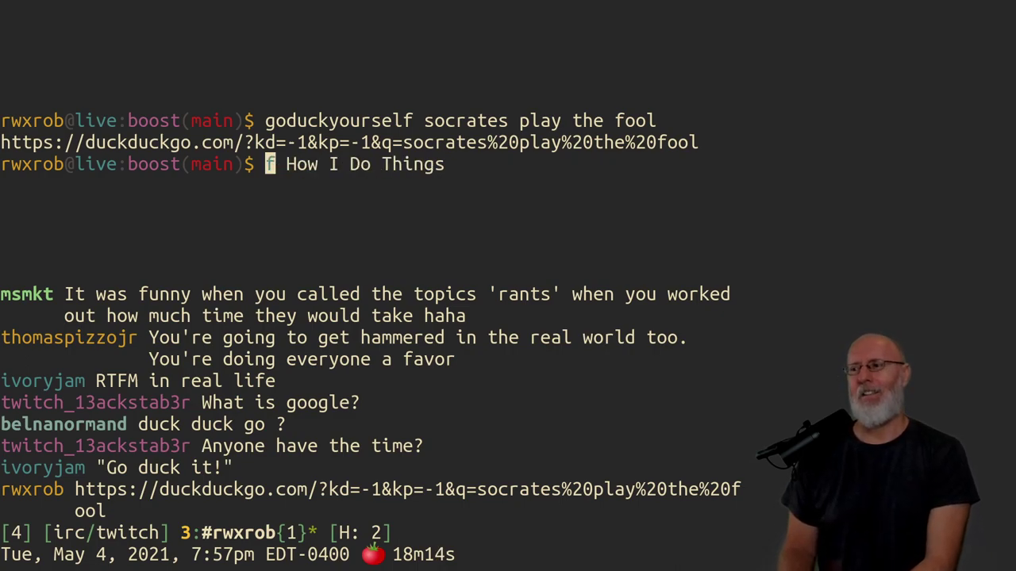
key("Return")
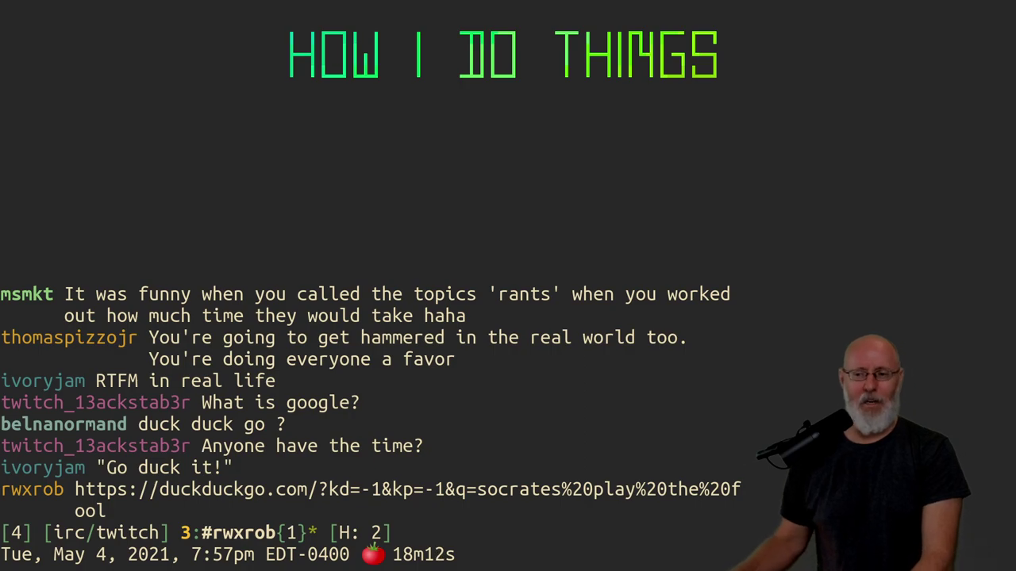
Switch back to Firefox with the GitHub 'How I Do Things' note over the chat
key("alt+Tab")
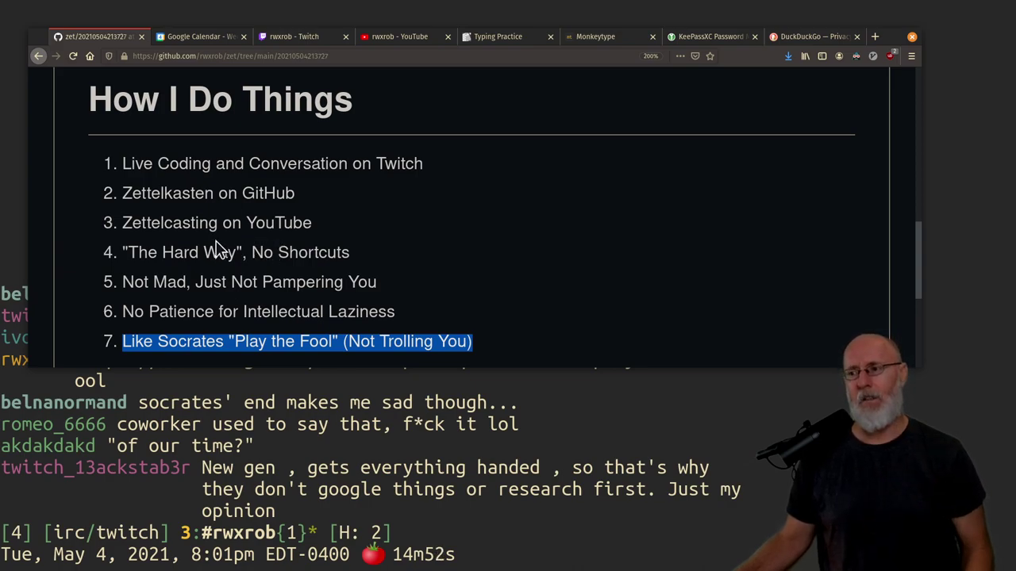
Briefly highlight the word 'Zettelcasting' in item 3, then clear the highlight
left_click_drag(119, 223, 222, 227)
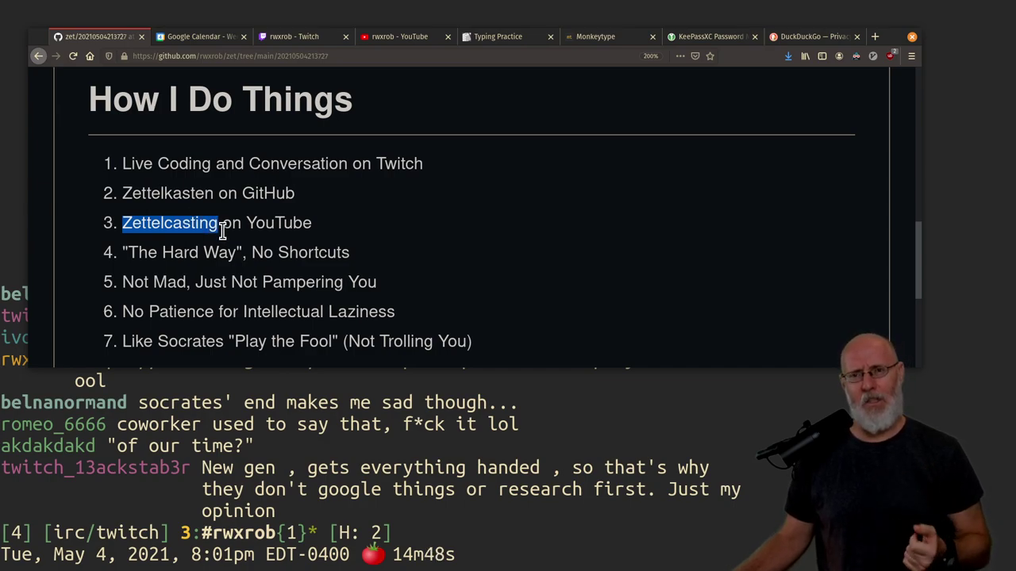
left_click(224, 230)
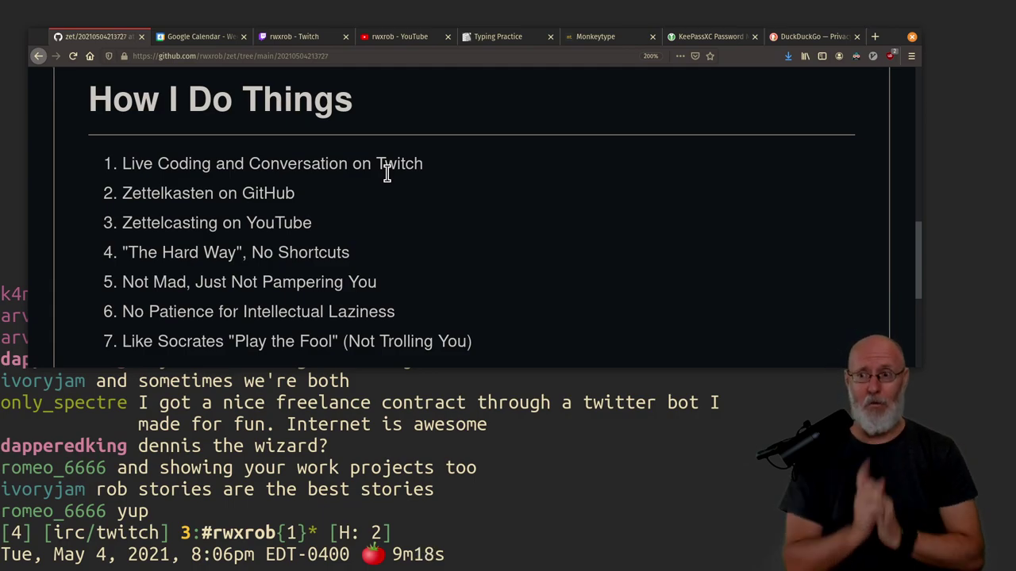
Go back in Firefox to the rwxrob/boost README page
left_click(40, 57)
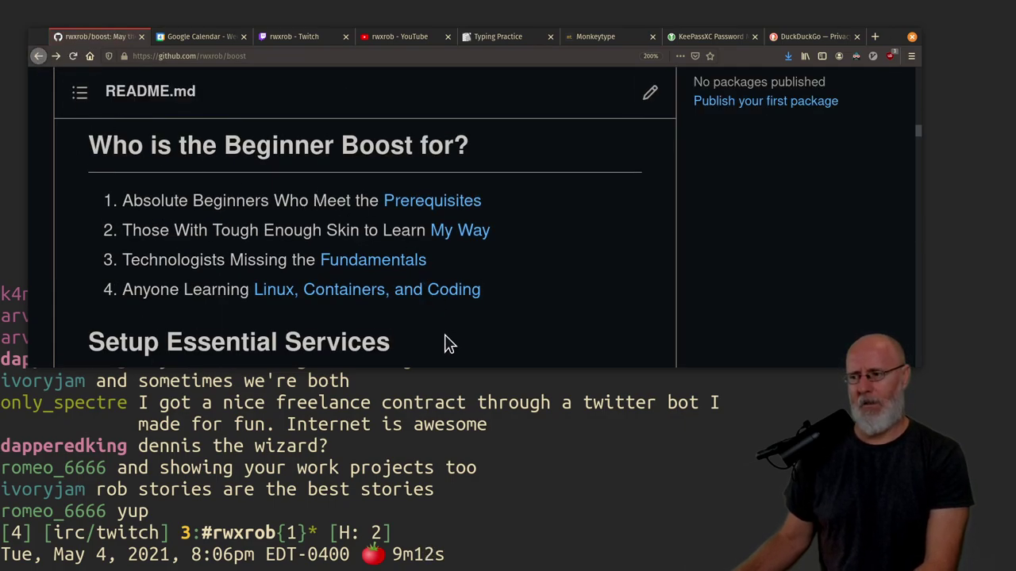
scroll(464, 325, "down", 3)
scroll(476, 305, "down", 3)
scroll(477, 306, "down", 1)
scroll(472, 301, "down", 2)
scroll(464, 298, "down", 2)
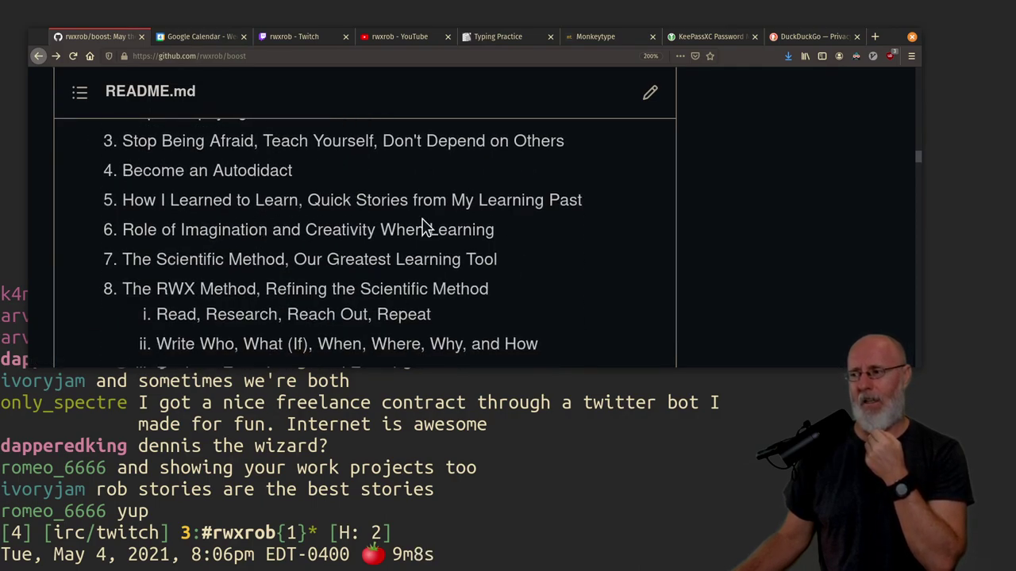
scroll(443, 244, "up", 2)
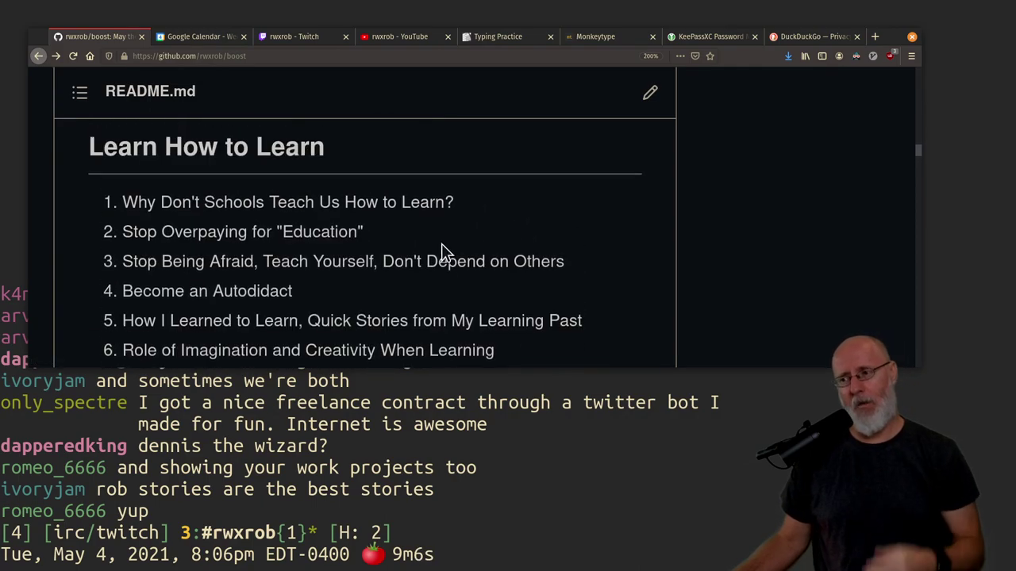
scroll(441, 244, "up", 2)
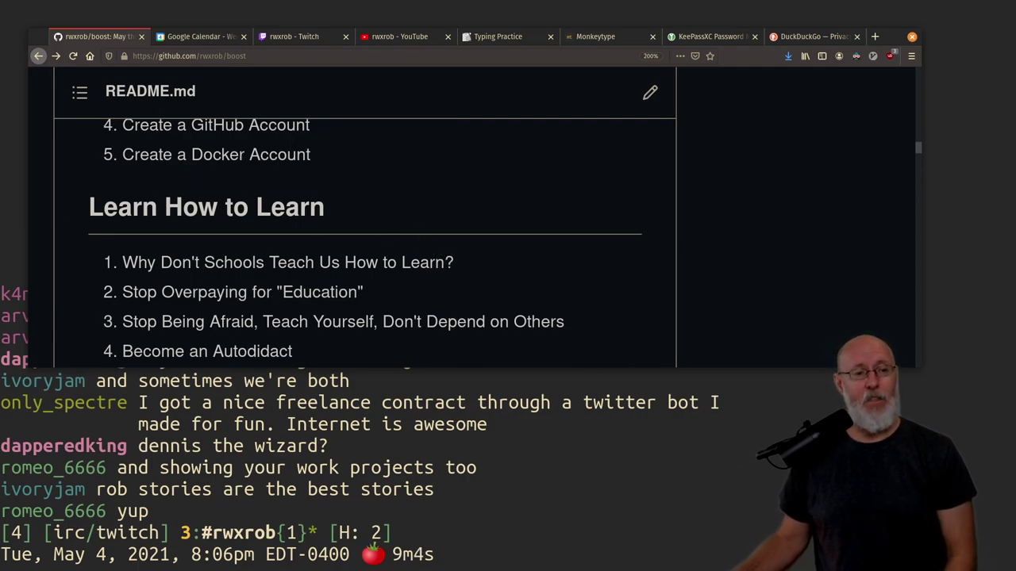